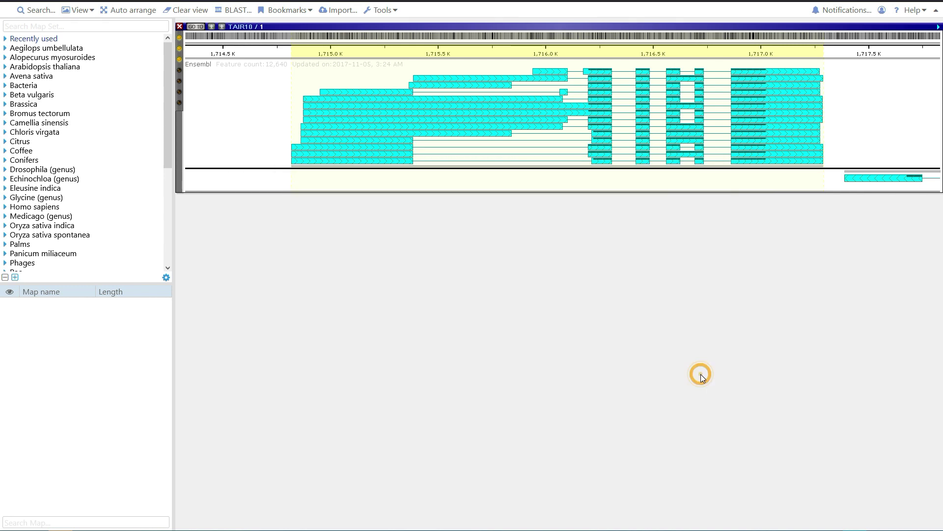
Open the annotation details of transcript AT1G05710.2 and display its exon metrics
click(798, 154)
drag(492, 138, 603, 79)
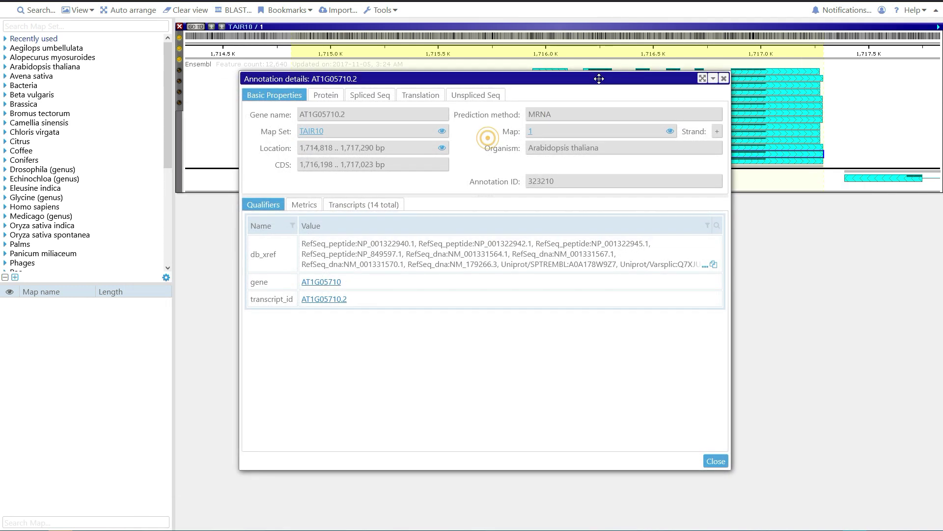
click(305, 206)
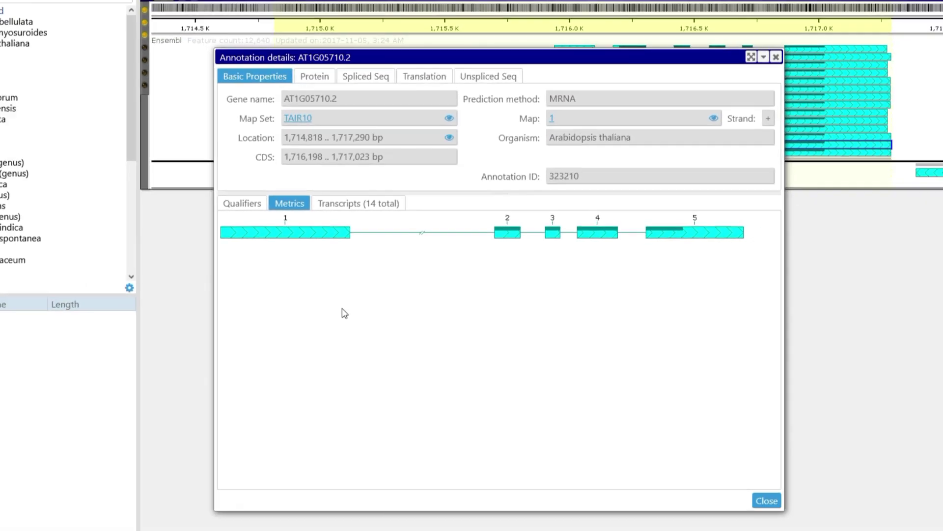
Measure the distances to a point near the end of exon 1 and to one in the middle of exon 2
click(292, 399)
click(350, 299)
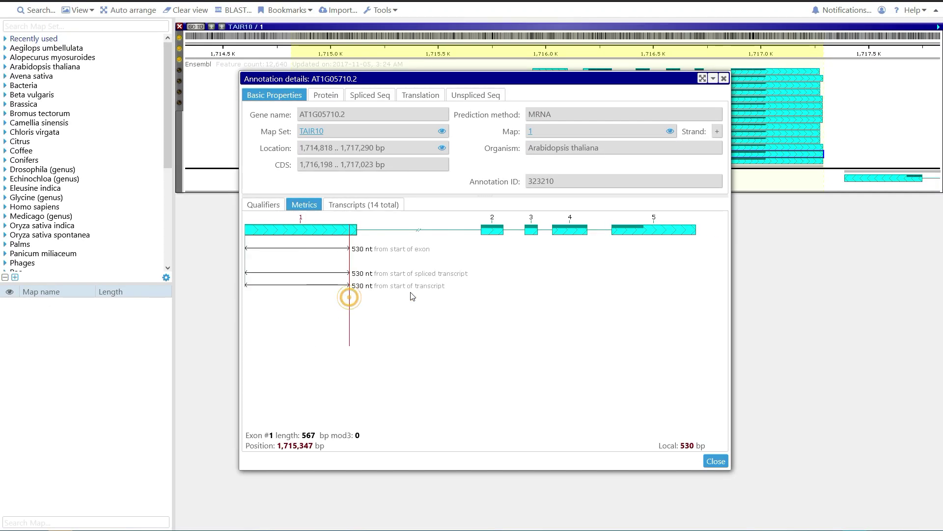
click(494, 277)
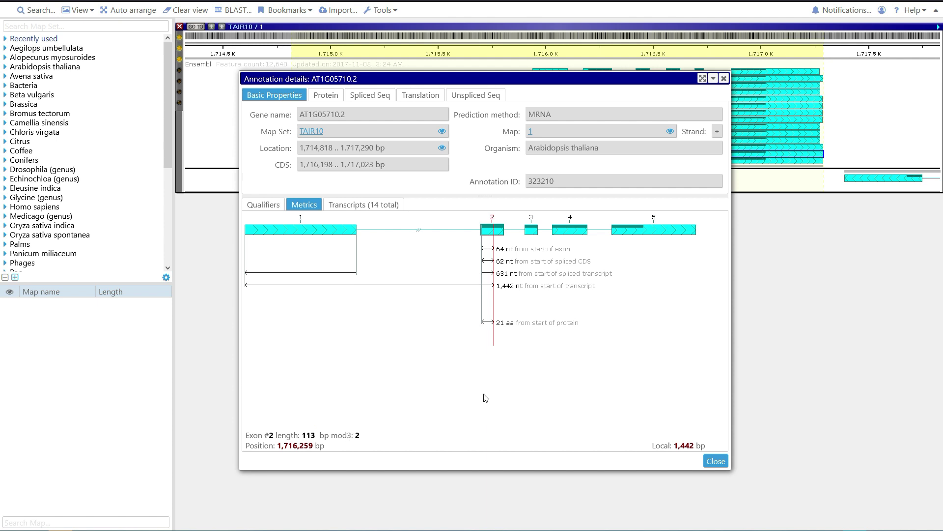
Shift the measuring position within exon 2 nucleotide by nucleotide back to position 1,716,245
key(Right)
key(Right)
key(Left)
key(Left)
key(Left)
key(Left)
key(Left)
key(Left)
key(Left)
key(Left)
key(Left)
key(Left)
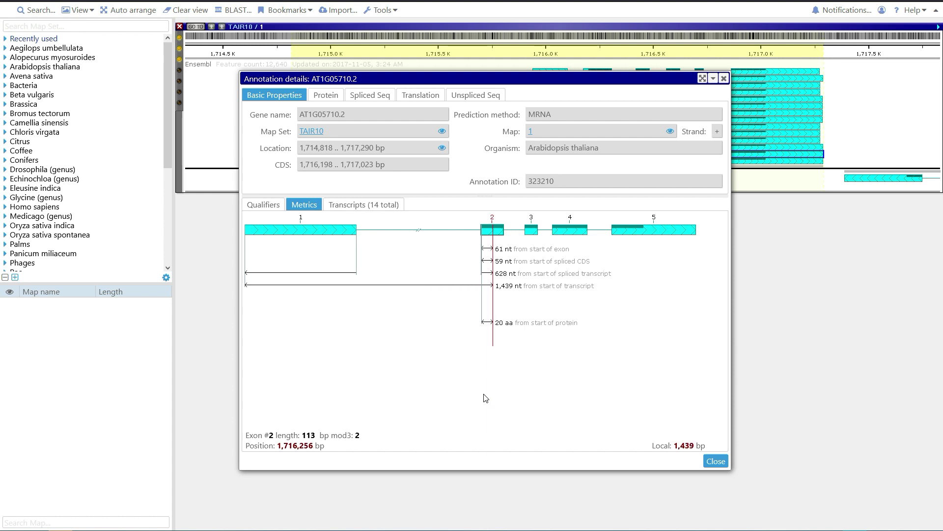
key(Left)
key(Left)
key(Left)
key(Left)
key(Left)
key(Left)
key(Left)
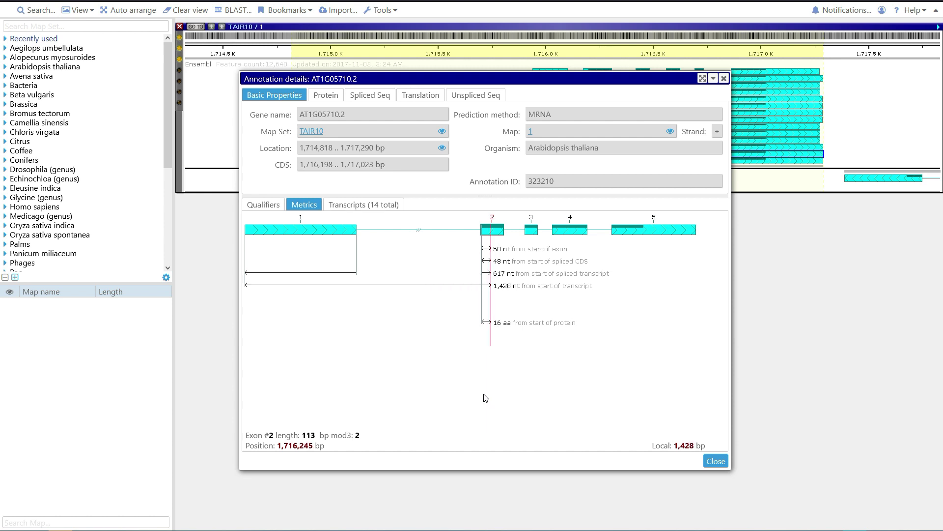
Jump the measuring position along the exon boundaries, from the end of exon 2 to the start of exon 5
key(ctrl+Right)
key(ctrl+Right)
key(ctrl+Right)
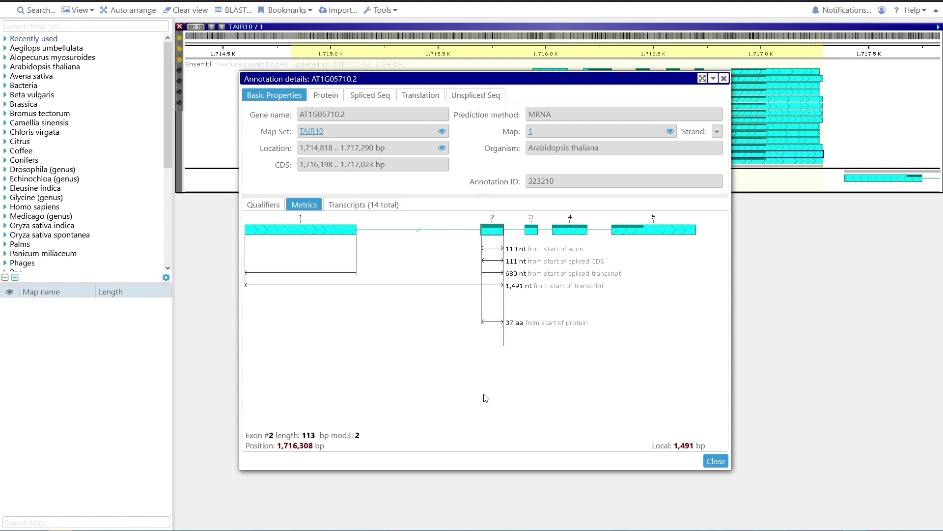
key(ctrl+Right)
key(ctrl+Right)
key(ctrl+Right)
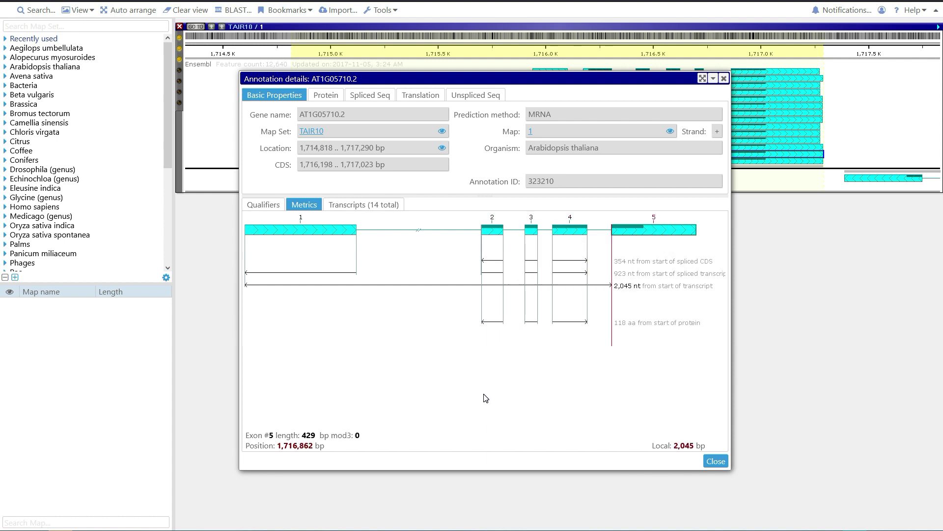
Select the coding part of exon 2 in the metrics diagram and shorten the selection's end nucleotide by nucleotide
mouse_move(486, 249)
mouse_down()
mouse_move(504, 251)
mouse_move(485, 257)
mouse_up()
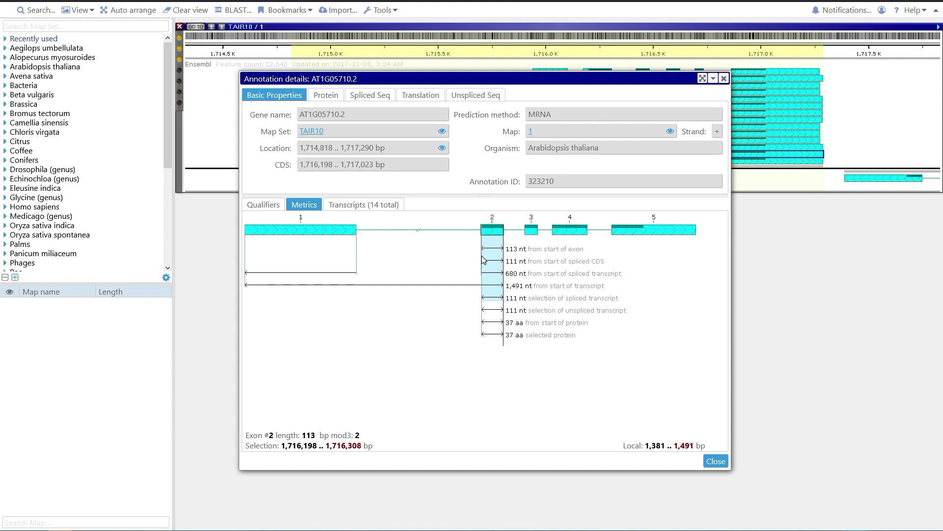
key(shift+Left)
key(shift+Left)
key(shift+Left)
key(shift+Left)
key(shift+Left)
key(shift+Left)
key(shift+Left)
key(shift+Left)
key(shift+Left)
key(shift+Left)
key(shift+Left)
key(shift+Left)
key(shift+Left)
key(shift+Left)
key(shift+Left)
key(shift+Left)
key(shift+Left)
key(shift+Left)
key(shift+Left)
key(shift+Left)
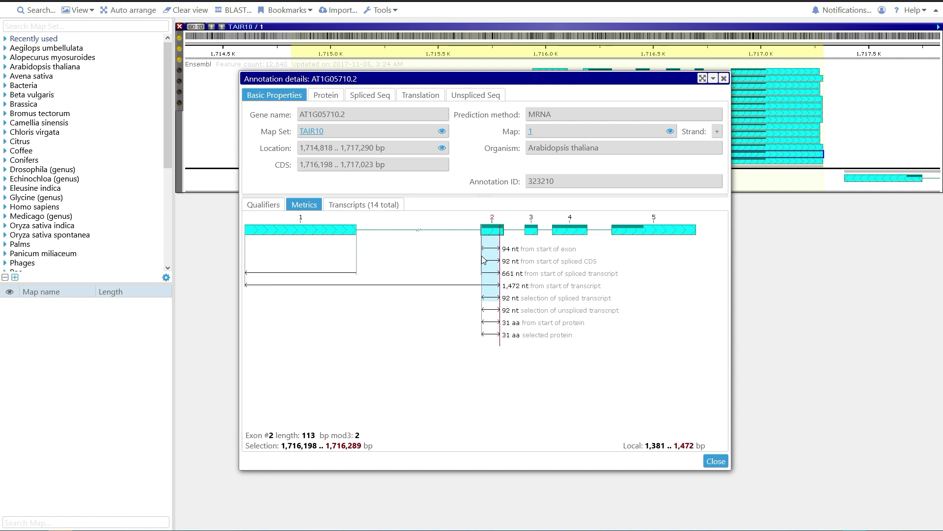
Extend the selection's end past exon 2 into the intron and on to the start of exon 3 at 1,716,418
key(shift+Right)
key(shift+Right)
key(shift+Right)
key(shift+Right)
key(shift+Right)
key(shift+Right)
key(shift+Right)
key(shift+Right)
key(shift+Right)
key(shift+Right)
key(shift+Right)
key(shift+Right)
key(shift+Right)
key(shift+Right)
key(shift+Right)
key(shift+Right)
key(shift+Right)
key(shift+Right)
key(shift+Right)
key(shift+Right)
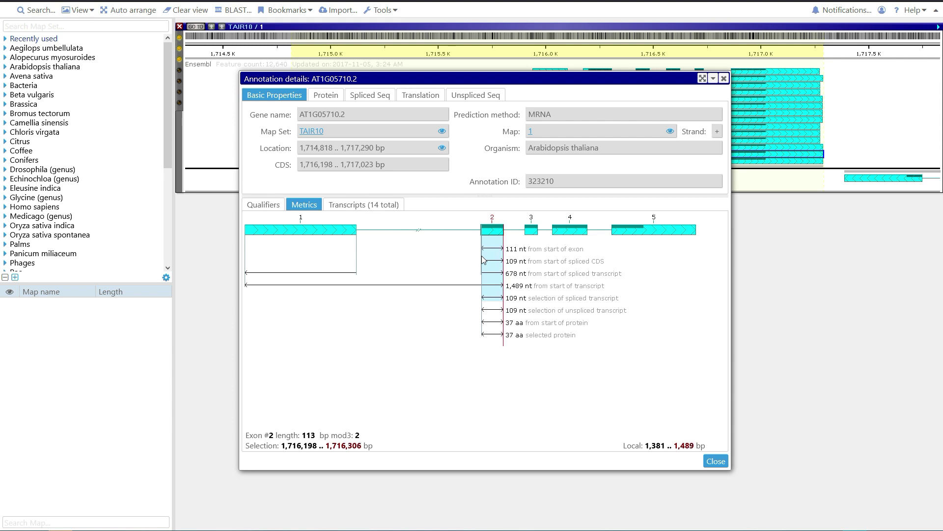
key(shift+Right)
key(shift+Right)
key(shift+Right)
key(shift+Right)
key(shift+Right)
key(shift+Right)
key(shift+Right)
key(shift+Right)
key(shift+Right)
key(shift+Right)
key(shift+Right)
key(shift+Right)
key(shift+Right)
key(shift+Right)
key(shift+Right)
key(shift+Right)
key(shift+Right)
key(shift+Right)
key(shift+Right)
key(shift+Right)
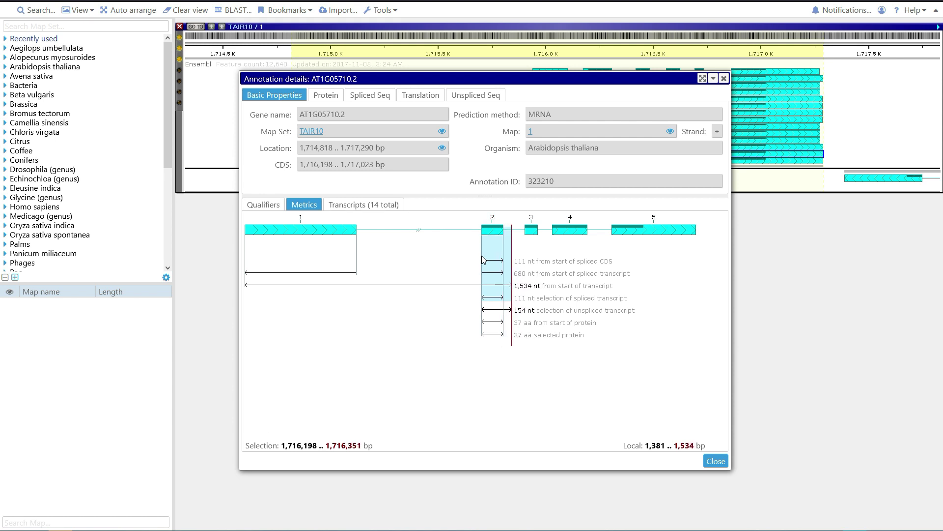
key(ctrl+shift+Right)
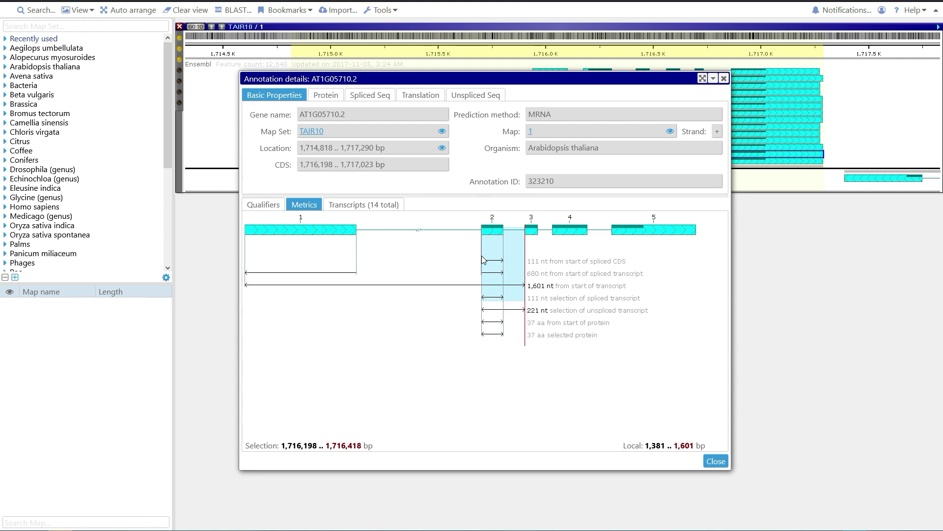
Clear the extended range and select the whole of exon 3 in the metrics diagram
click(482, 256)
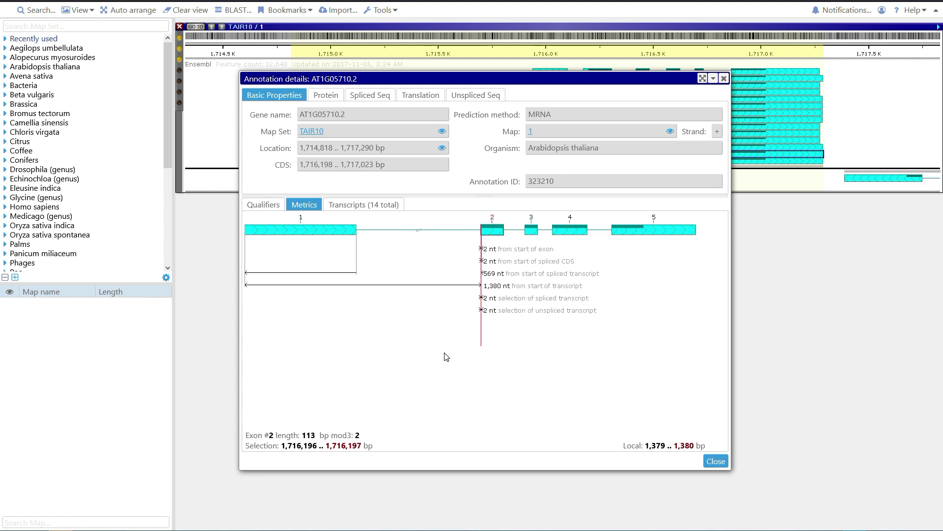
click(531, 233)
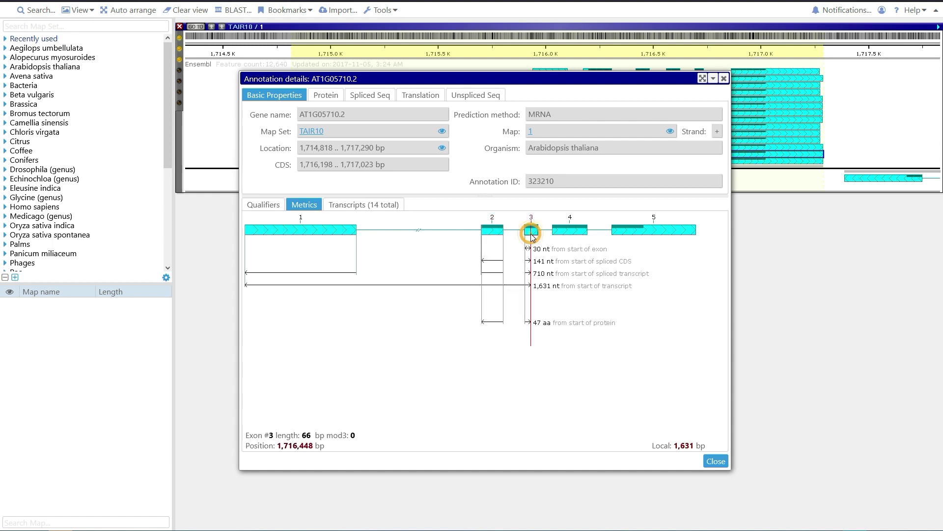
double_click(532, 236)
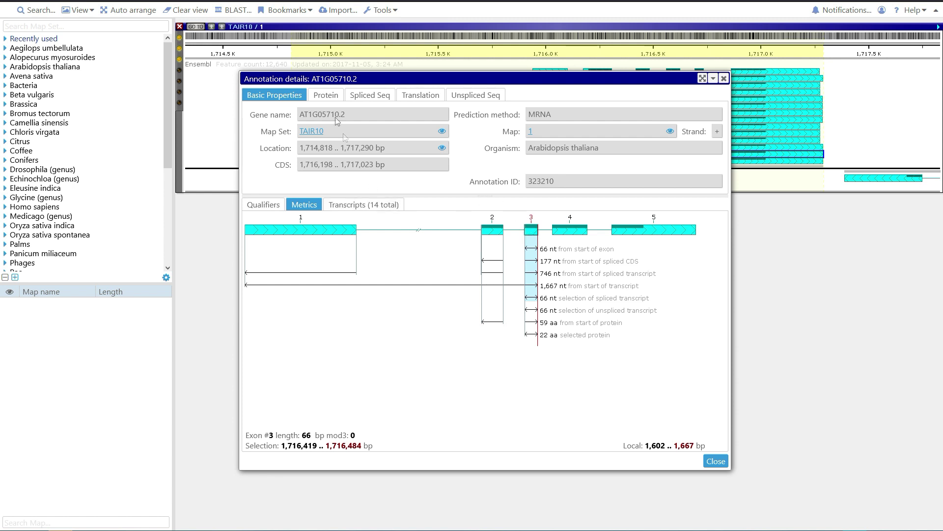
Examine the selected exon 3 in the protein, spliced, translation and unspliced sequence views
click(327, 95)
click(369, 97)
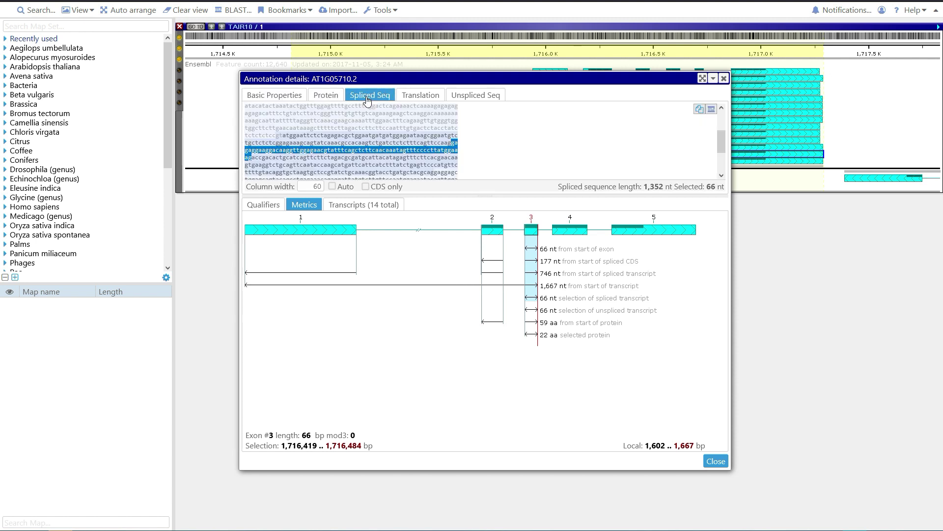
click(421, 95)
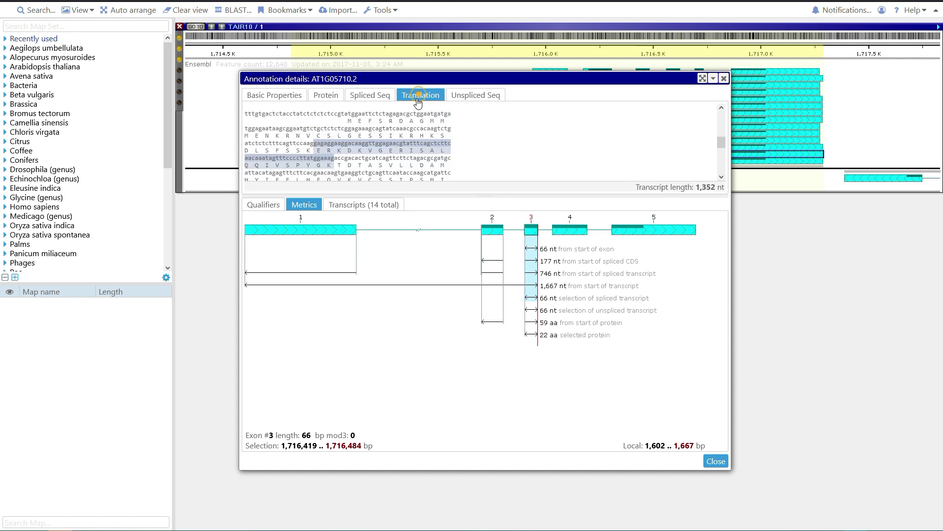
click(468, 97)
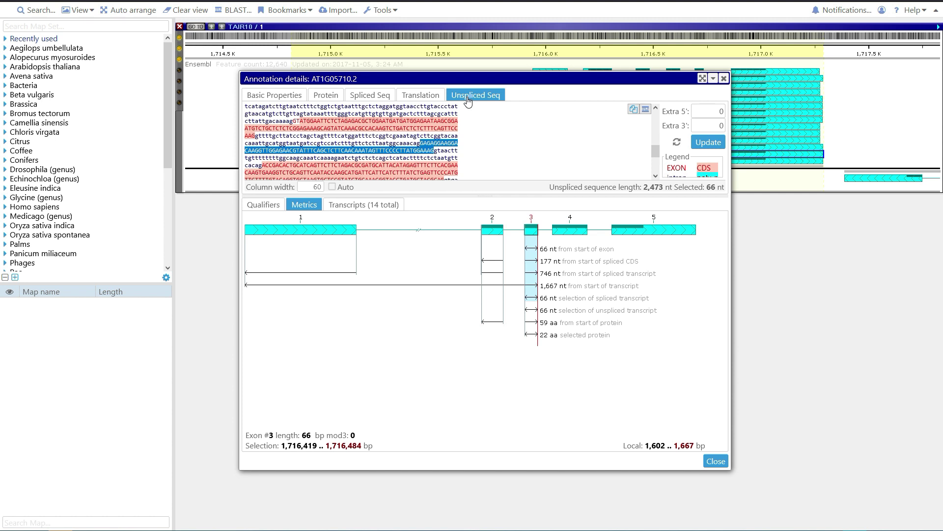
Select the unspliced sequence from the coding start in exon 2 through the end of exon 3, and close the annotation details
drag(304, 122, 436, 151)
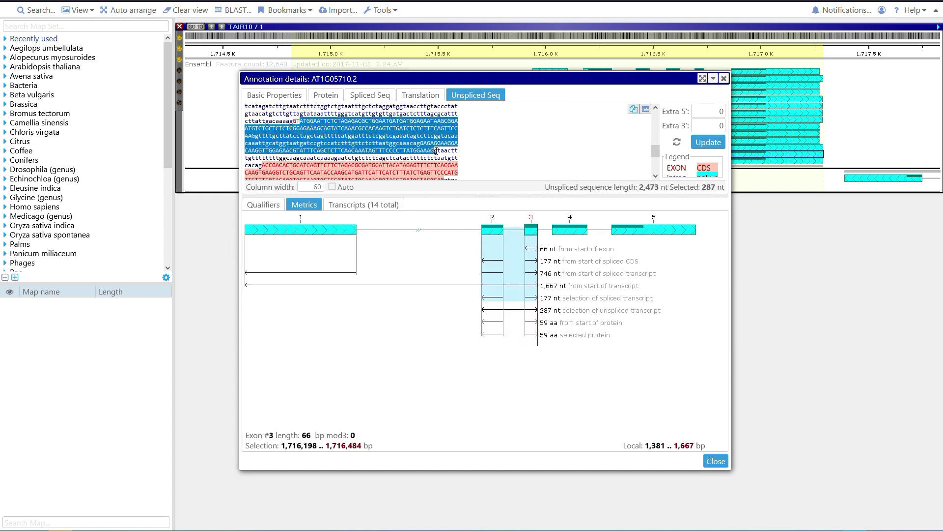
click(670, 464)
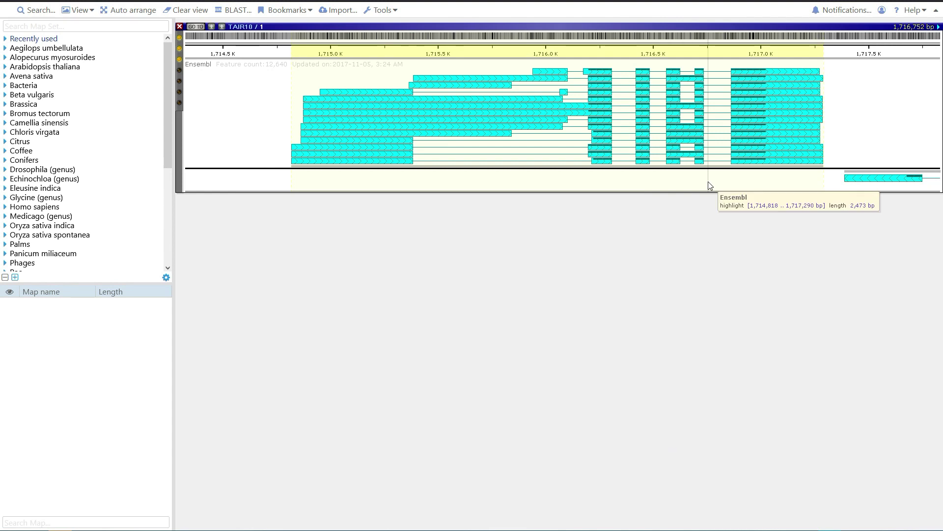
Open the annotation details of the neighbouring gene AT1G05720.1 and view its metrics
drag(709, 181, 225, 179)
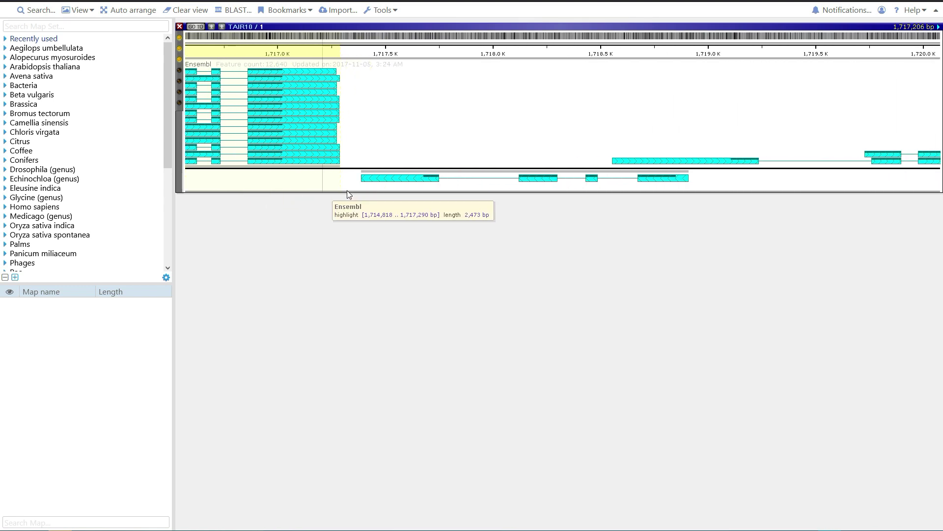
double_click(404, 177)
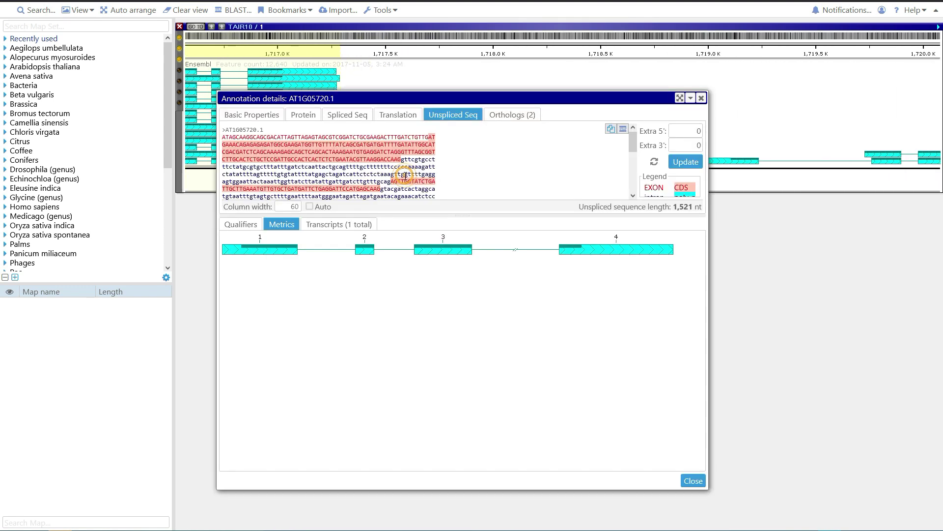
drag(259, 284, 417, 285)
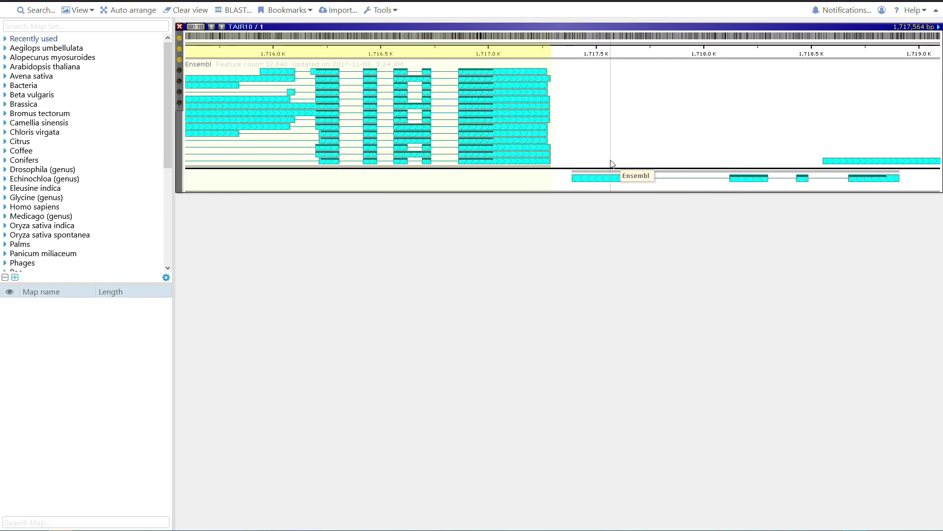
Reopen the annotation details of AT1G05710.2 and display the comparison of its transcripts
drag(611, 161, 740, 144)
drag(627, 156, 802, 171)
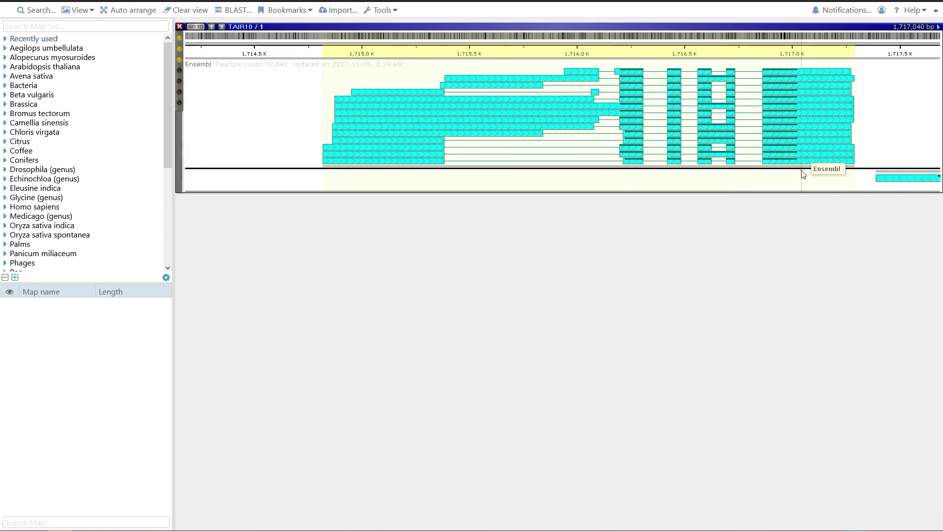
click(797, 153)
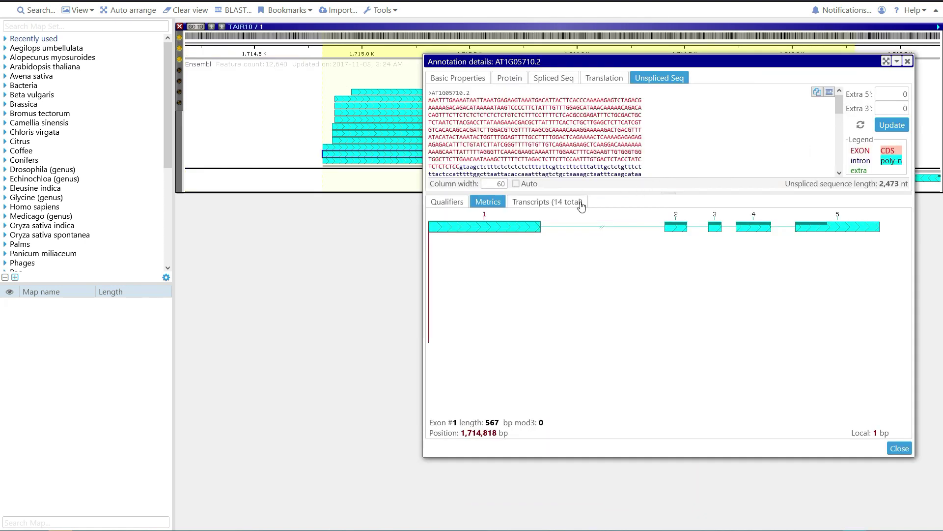
click(565, 202)
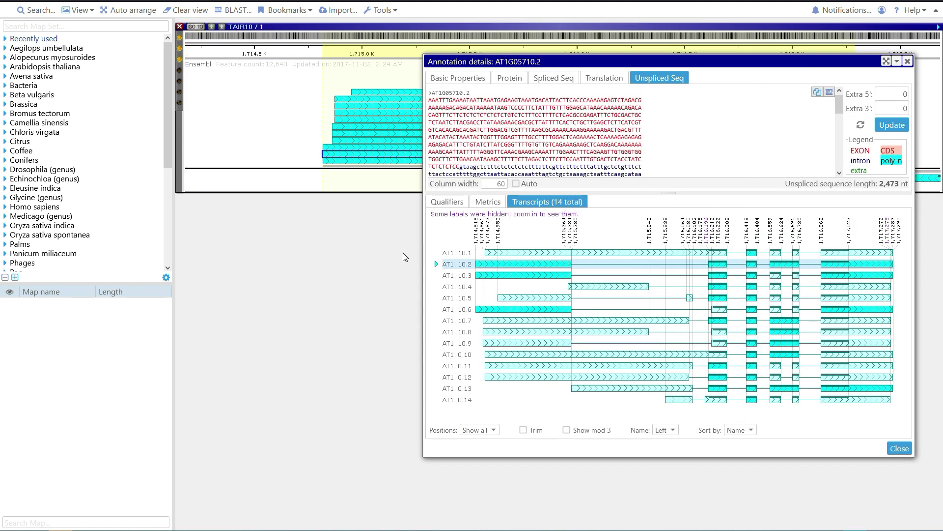
Examine the exon boundaries of the AT1G05710 transcripts, including the amino acid sequence around the coding start
mouse_move(463, 259)
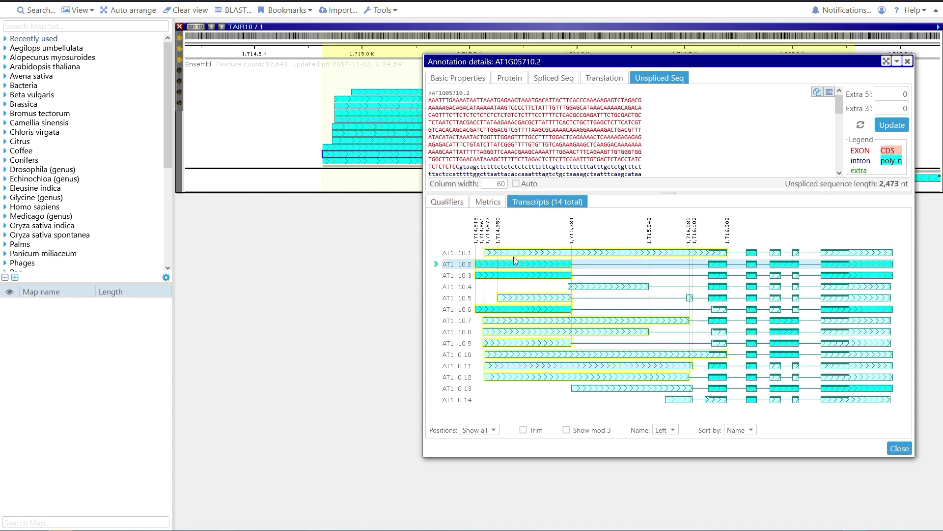
mouse_move(602, 291)
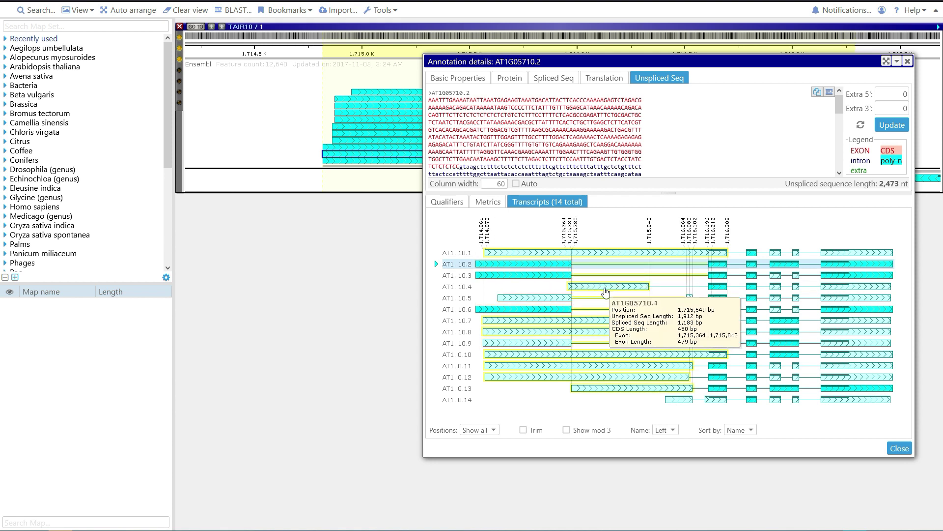
mouse_move(715, 290)
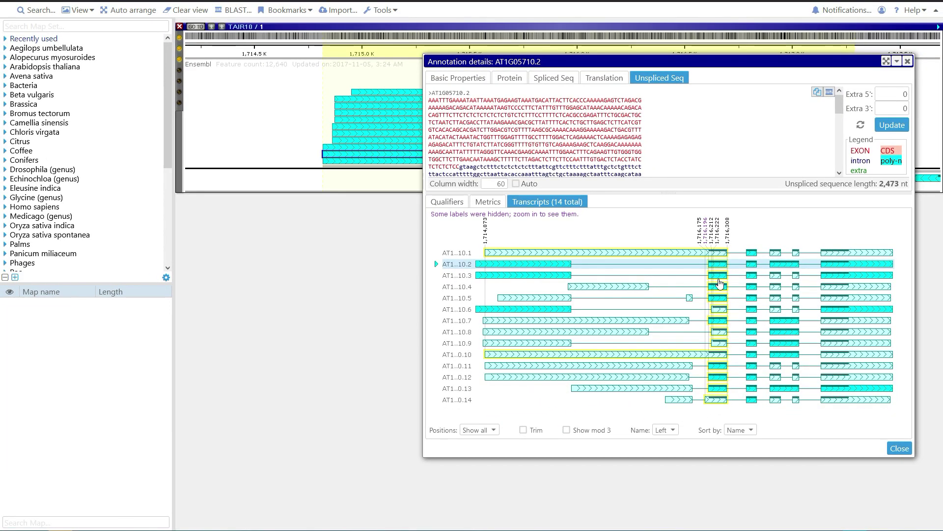
mouse_move(720, 284)
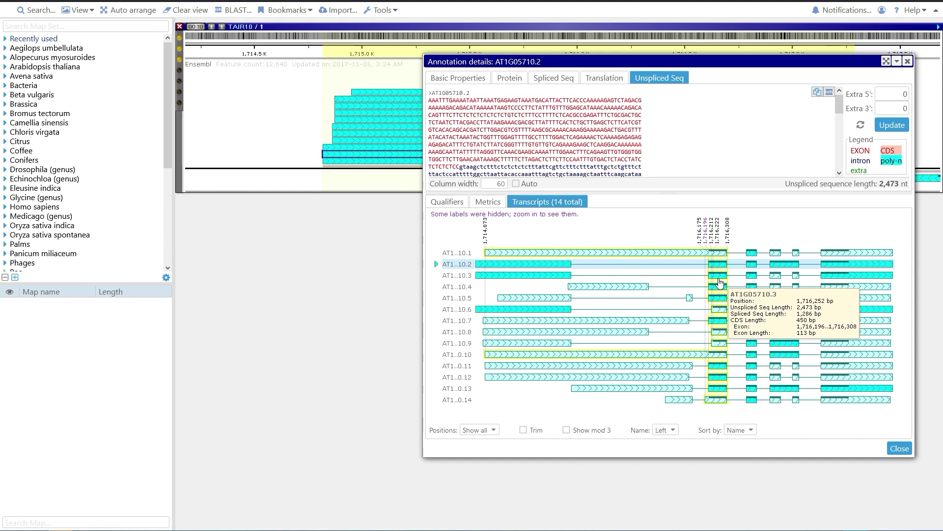
scroll(720, 283, up, 5)
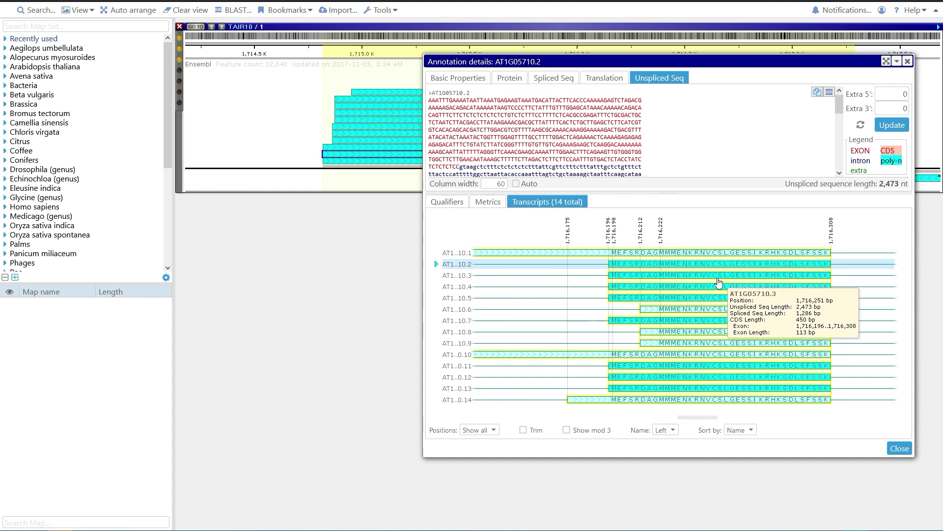
scroll(671, 280, up, 2)
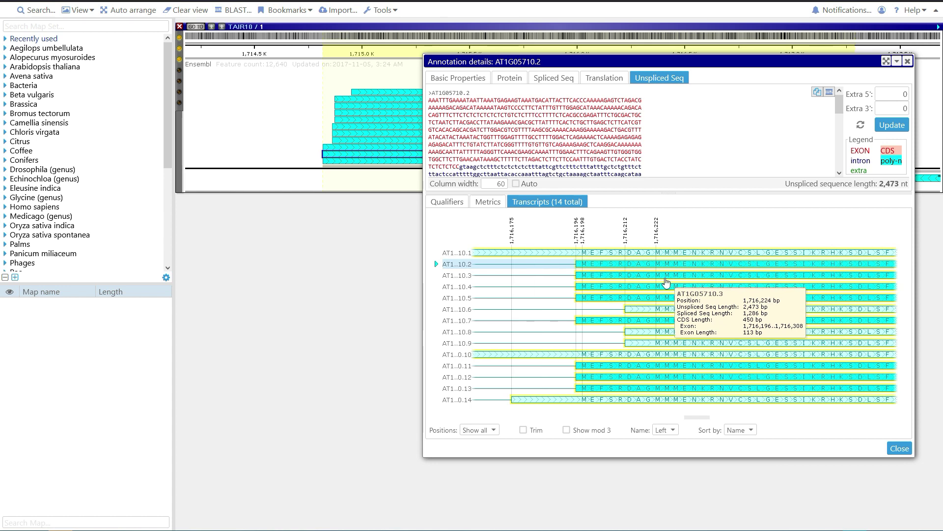
scroll(658, 281, down, 4)
scroll(662, 289, down, 3)
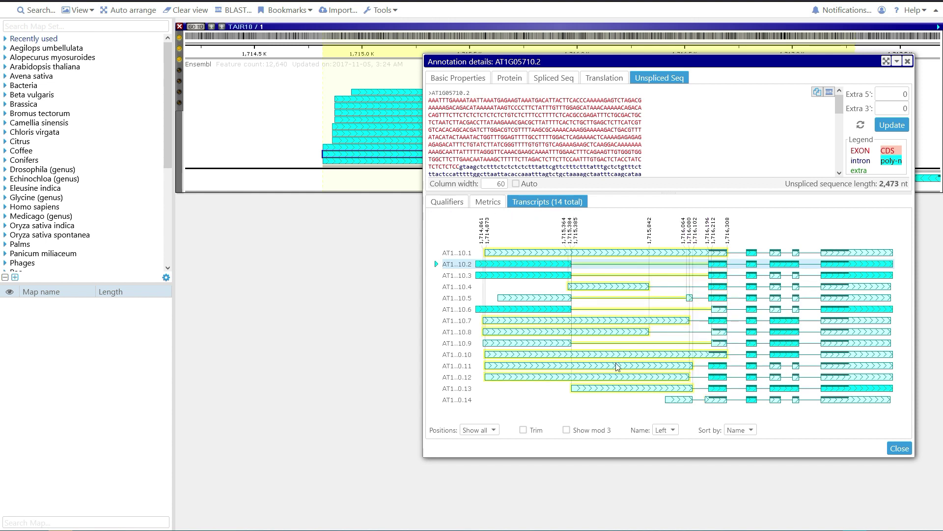
Hide all position labels in the transcript comparison
click(480, 430)
click(484, 442)
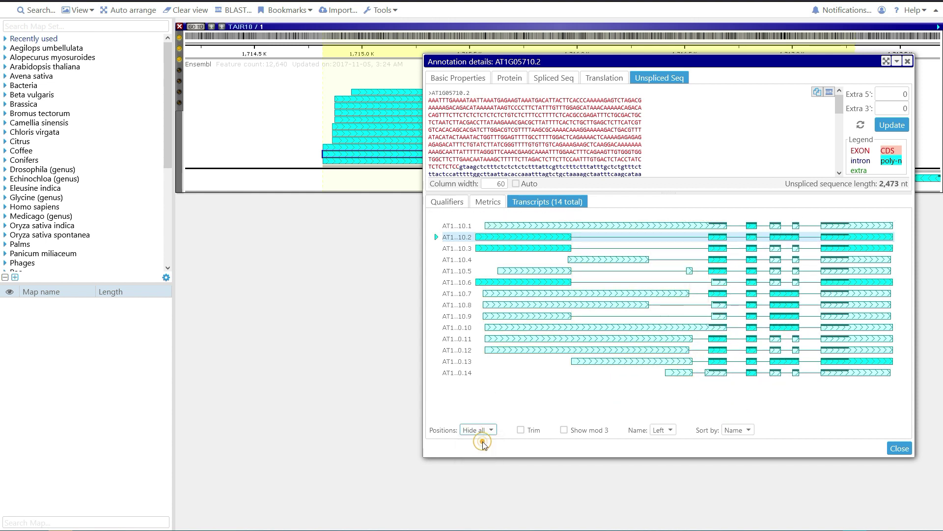
Hide only the identical position labels in the transcript comparison, trim the labels and show their mod 3 values
click(482, 432)
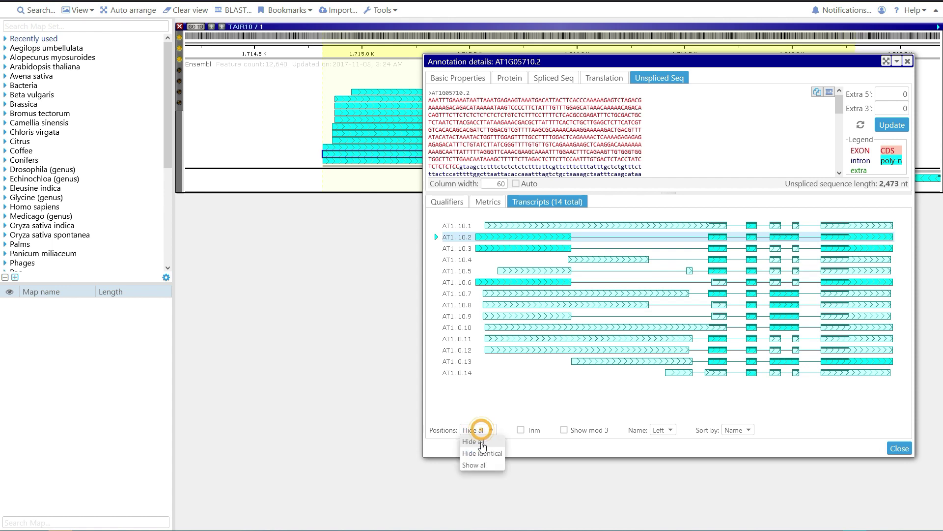
click(482, 454)
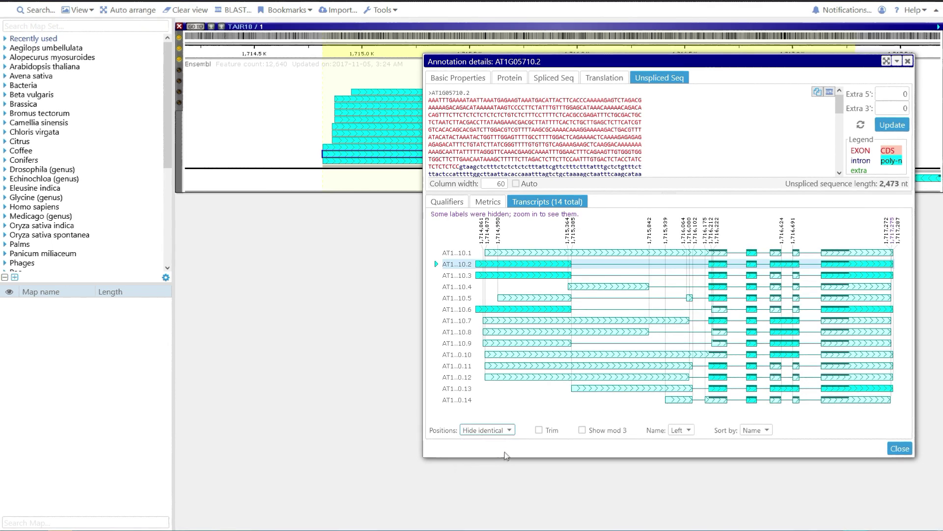
click(539, 431)
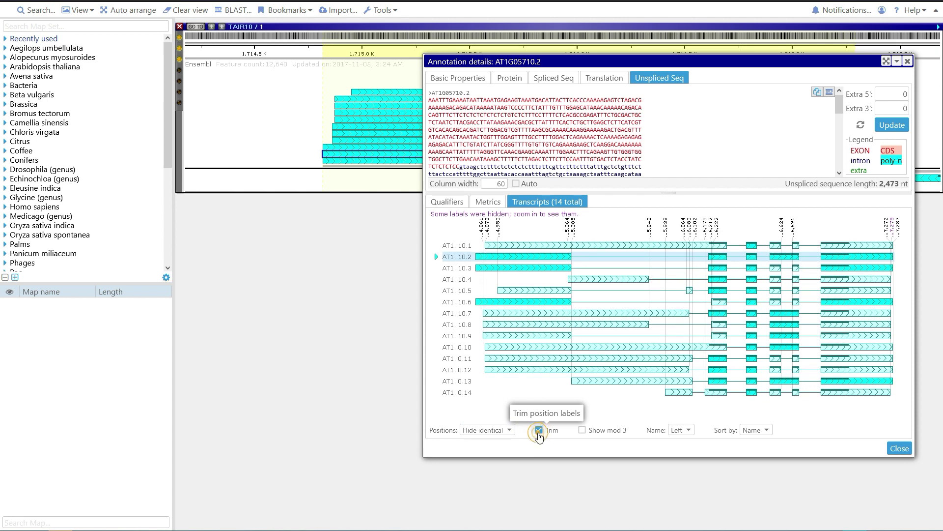
click(582, 430)
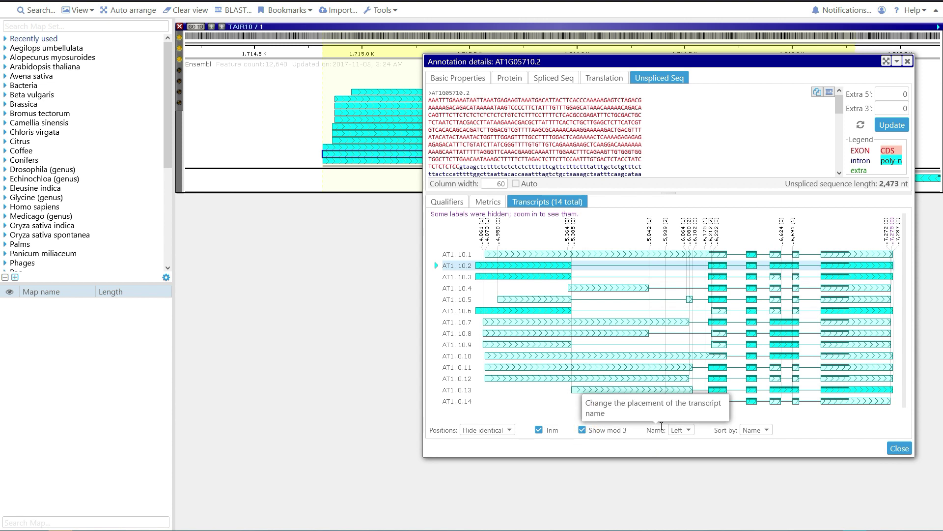
Try the Hide and Middle placements for the transcript names, and return the names to Left
click(681, 431)
click(678, 442)
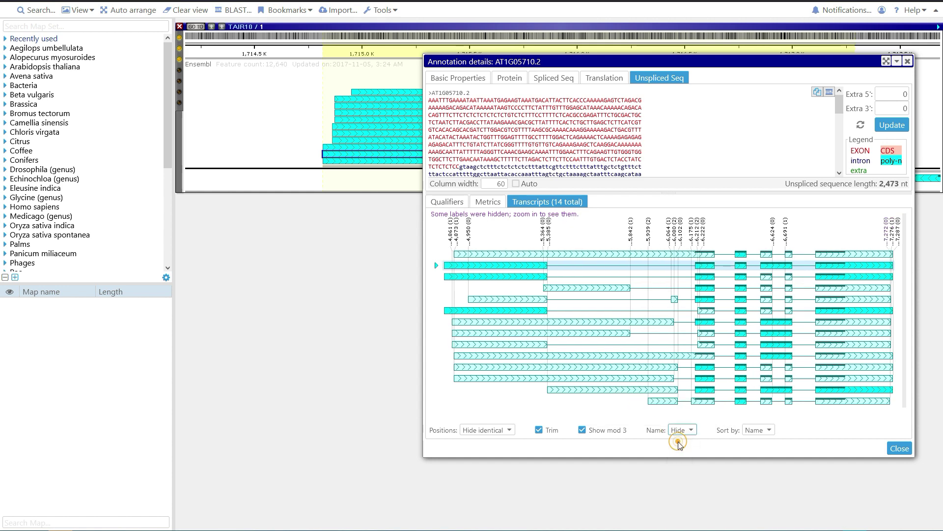
click(679, 431)
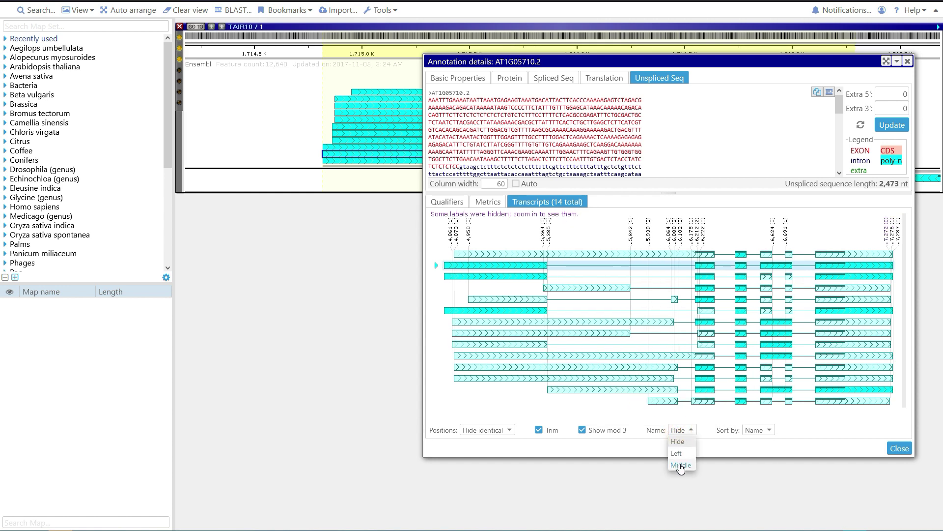
click(682, 463)
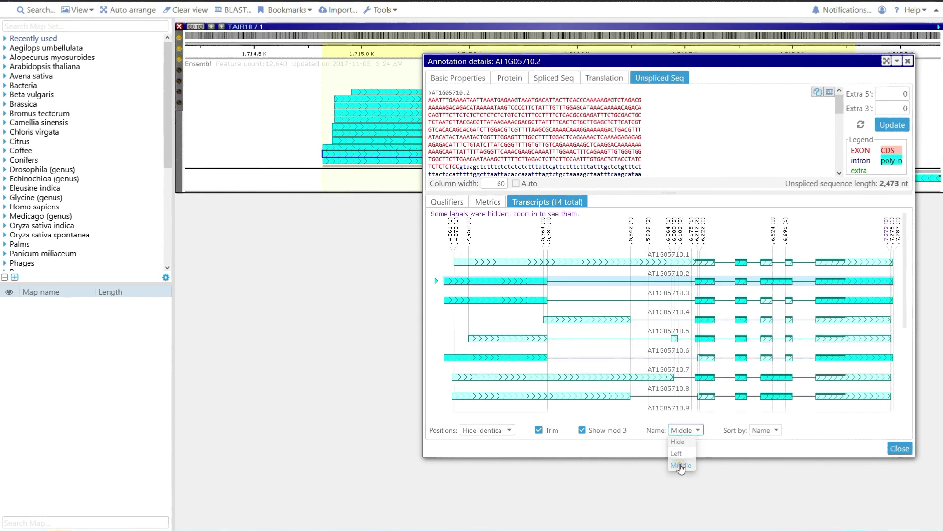
click(682, 431)
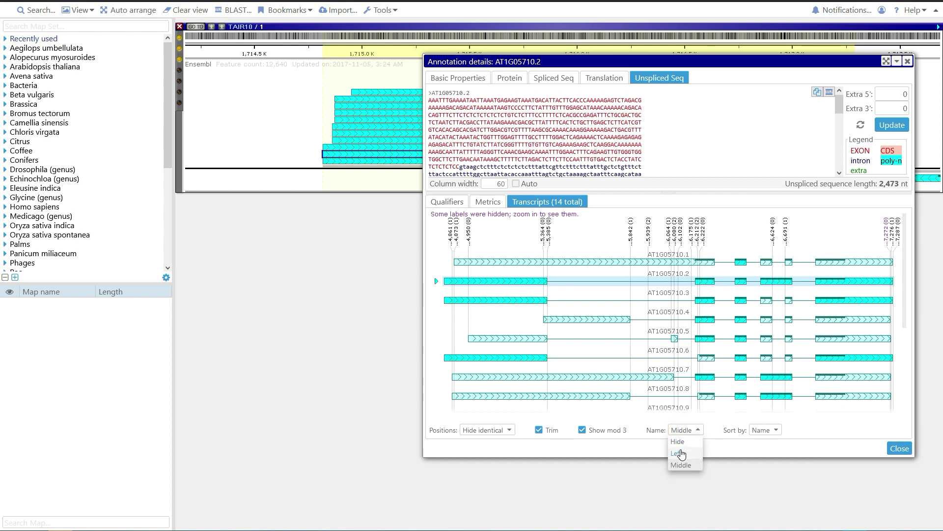
click(682, 453)
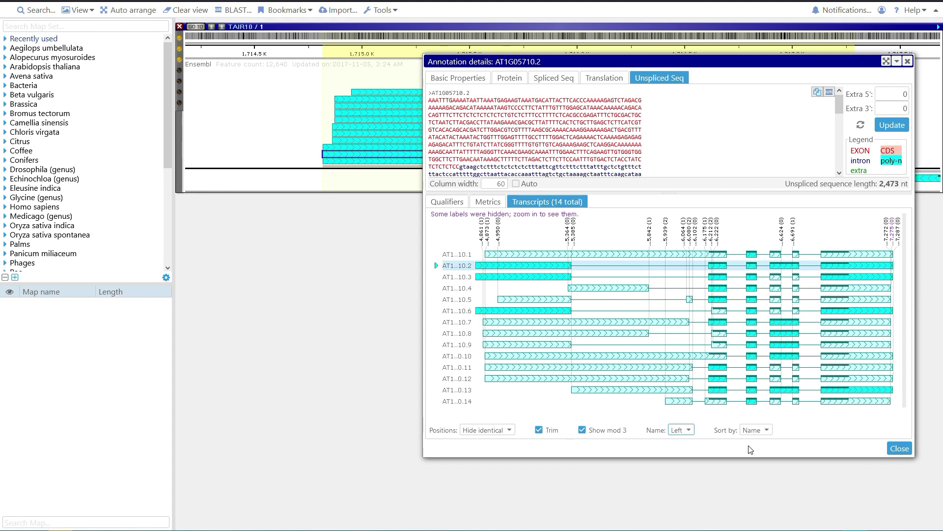
Sort the transcripts first by Unspliced Seq Length and finally by CDS Length
click(758, 433)
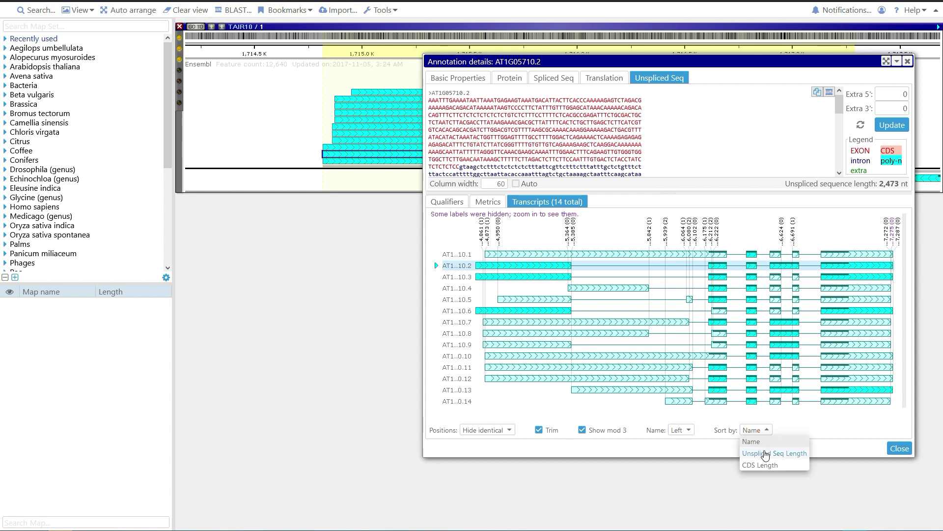
click(766, 454)
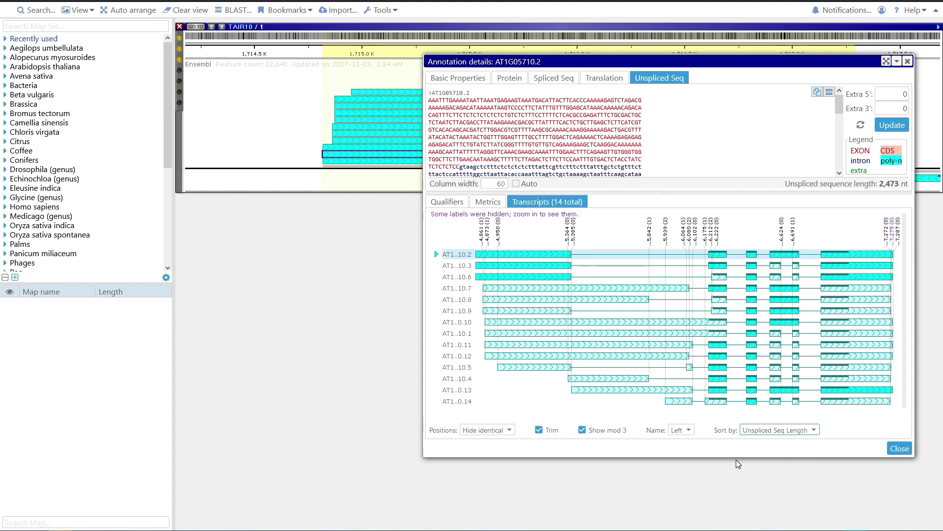
click(769, 432)
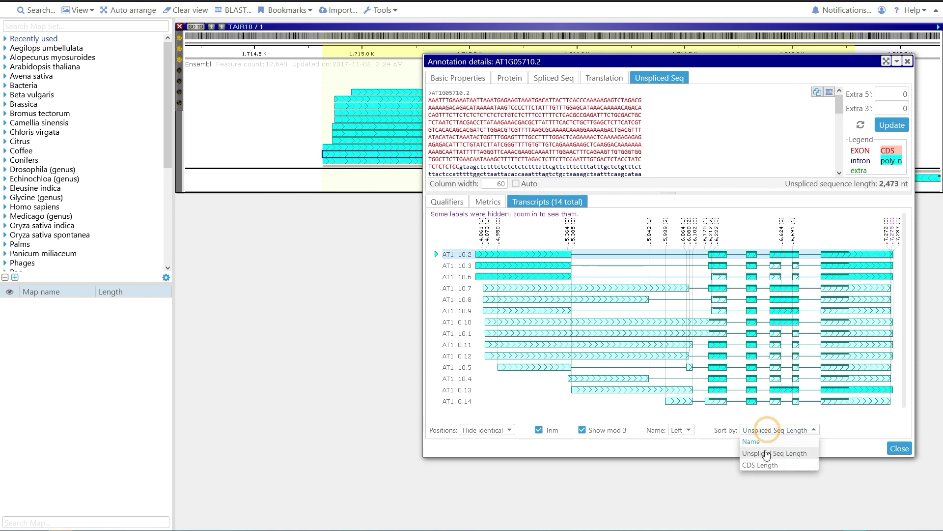
click(768, 465)
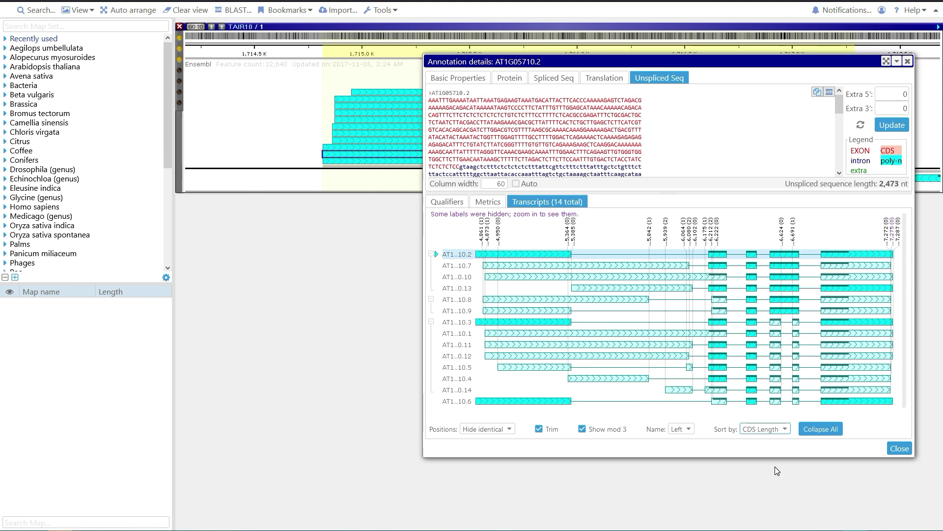
Collapse all CDS groups, and briefly expand the group of transcript AT1G05710.3 to view its members
click(810, 430)
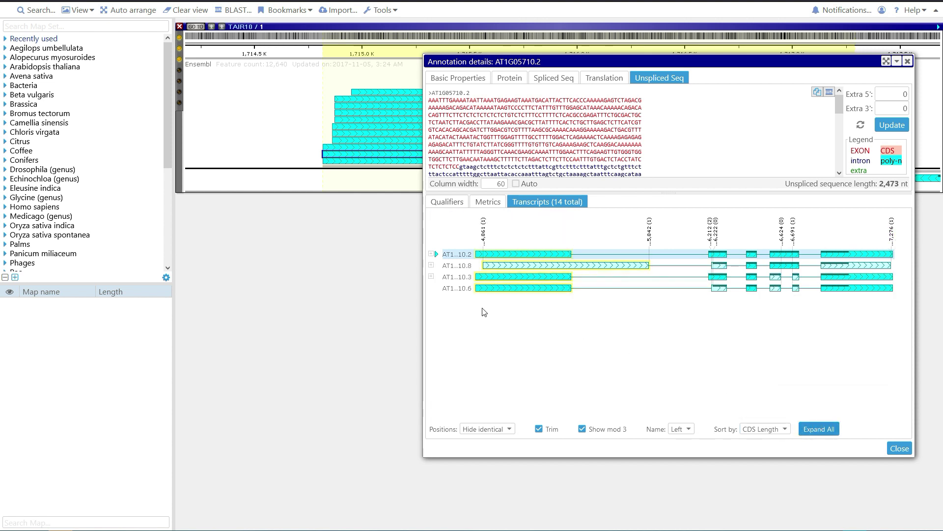
click(431, 277)
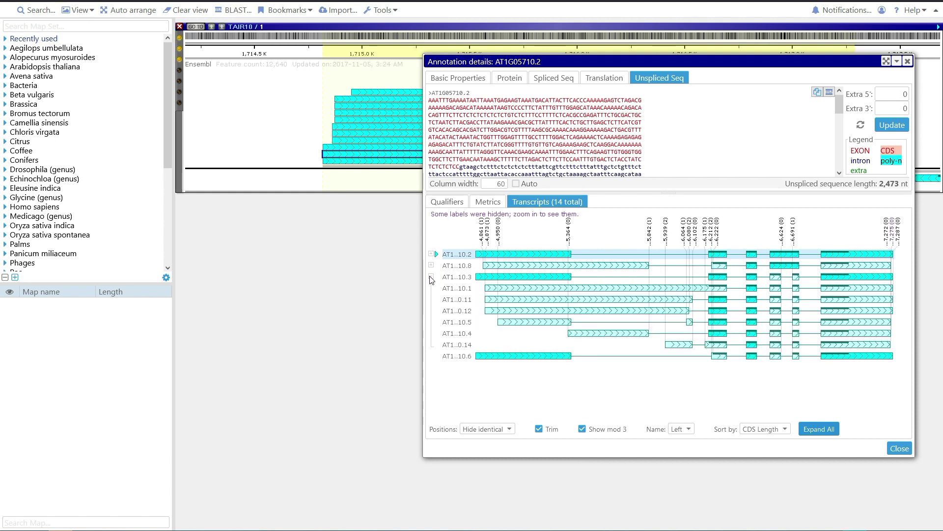
click(431, 277)
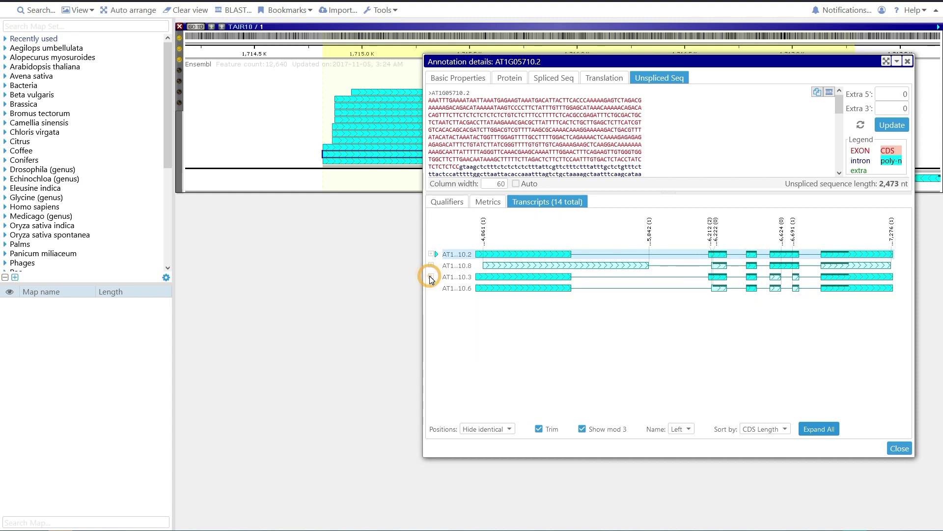
click(431, 277)
click(431, 276)
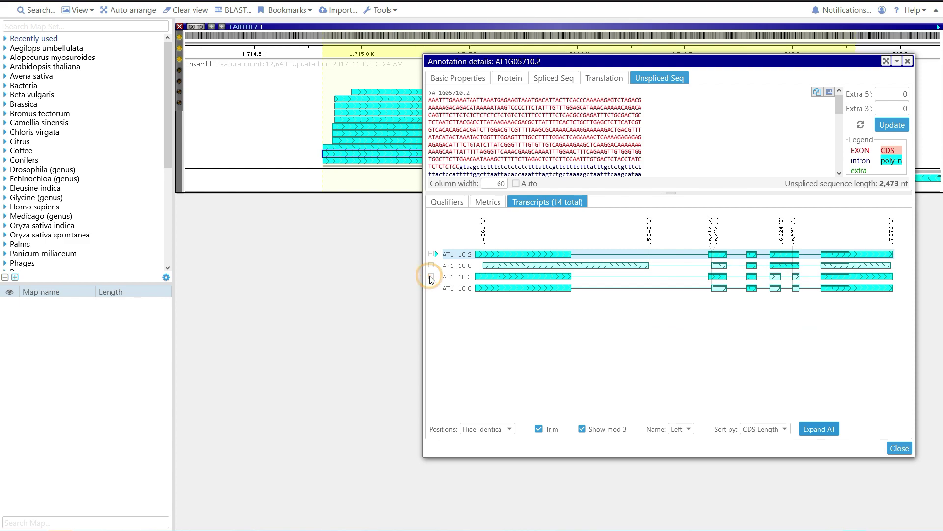
Open the annotation details of transcript AT1G05710.6 beside those of AT1G05710.2 and display the protein sequence of both
click(497, 295)
mouse_move(531, 71)
mouse_down()
mouse_move(294, 70)
mouse_move(58, 50)
mouse_move(67, 64)
mouse_up()
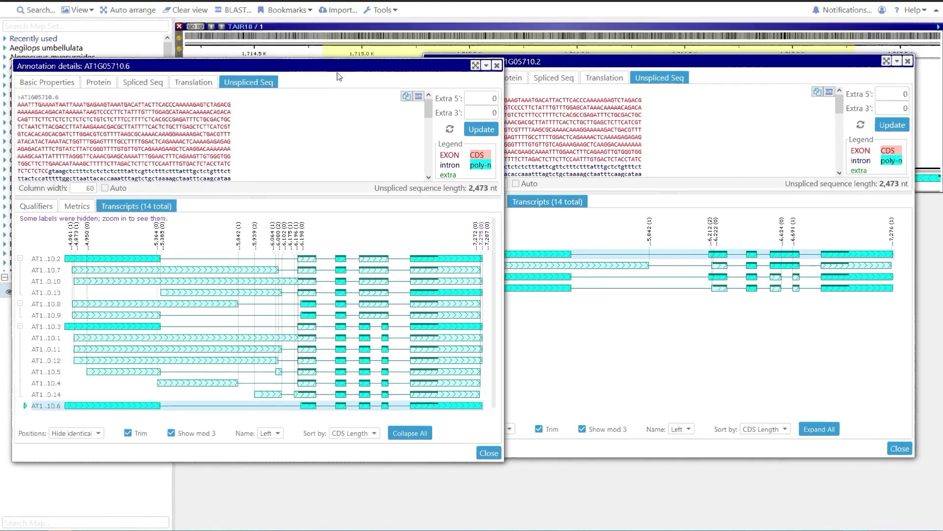
click(510, 78)
click(99, 82)
Narrow and reposition the AT1G05710.2 and AT1G05710.6 detail windows so they sit side by side without overlapping
drag(625, 61, 638, 60)
drag(437, 236, 509, 255)
drag(13, 241, 64, 330)
drag(372, 65, 321, 62)
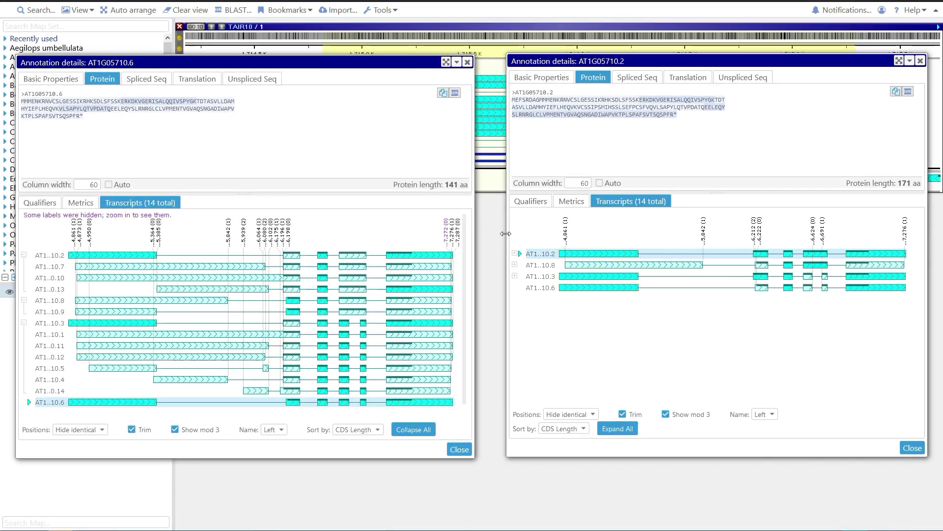